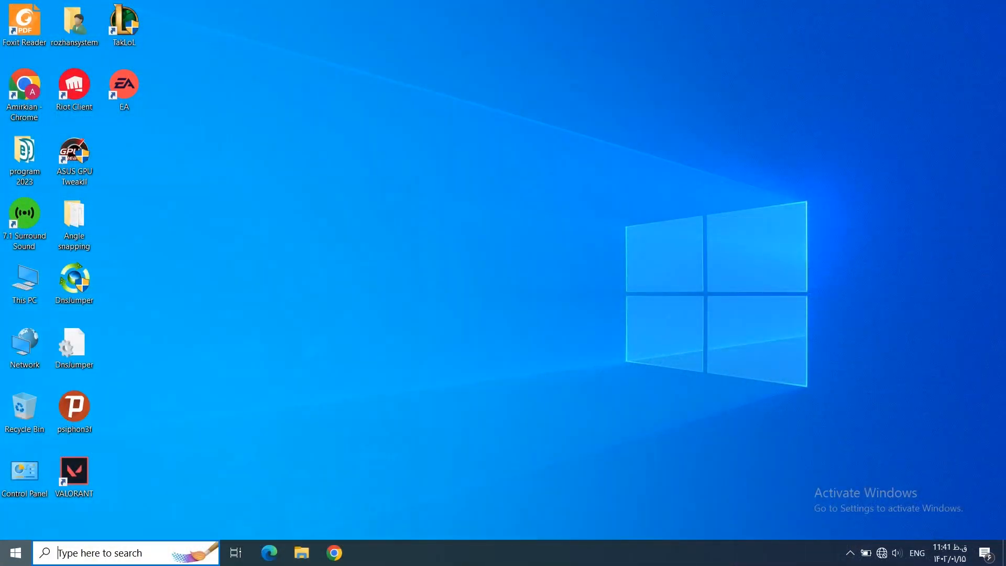
Step: Search Windows for "game mode" and open the Game Mode settings page
key(super)
click(100, 552)
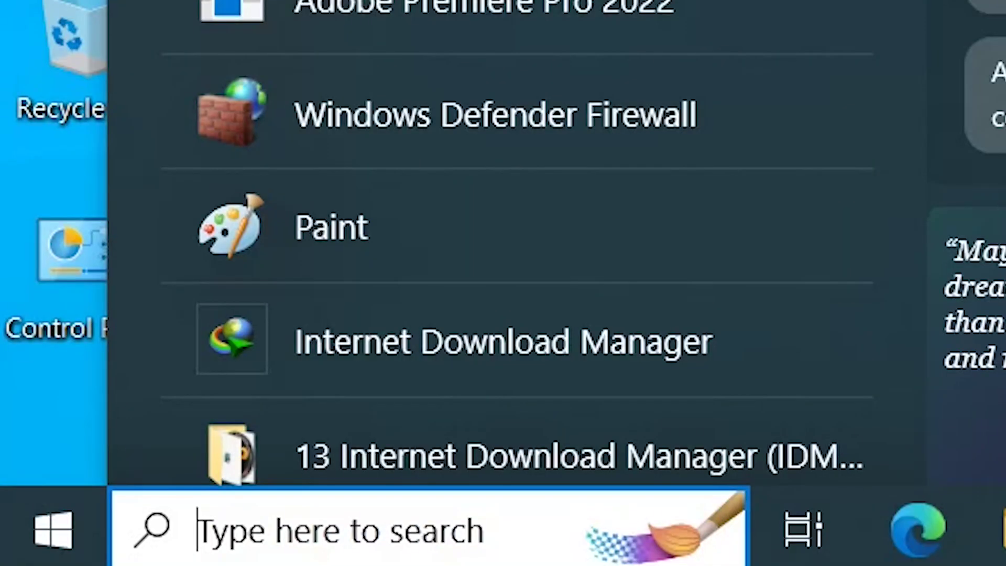
text(g)
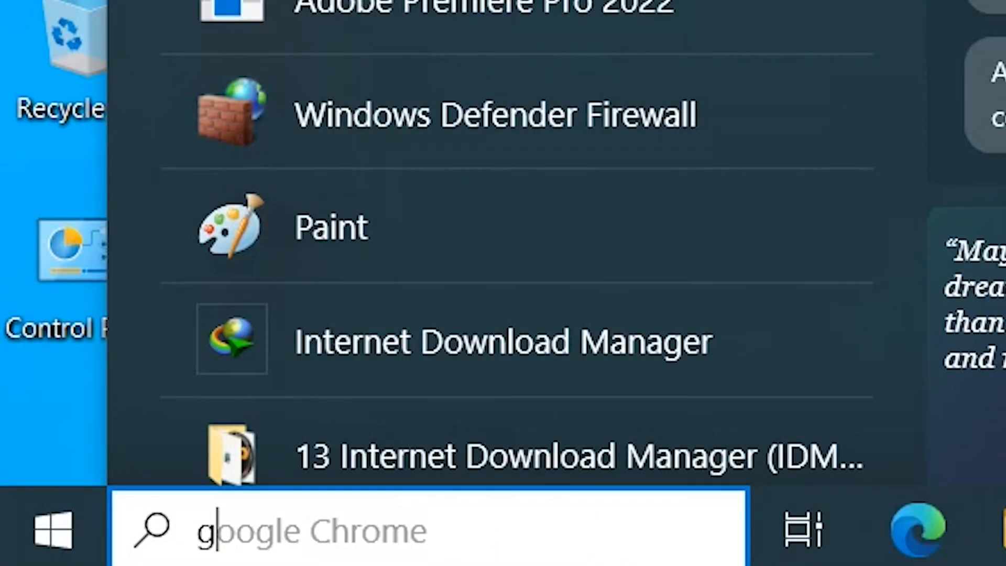
text(ame m)
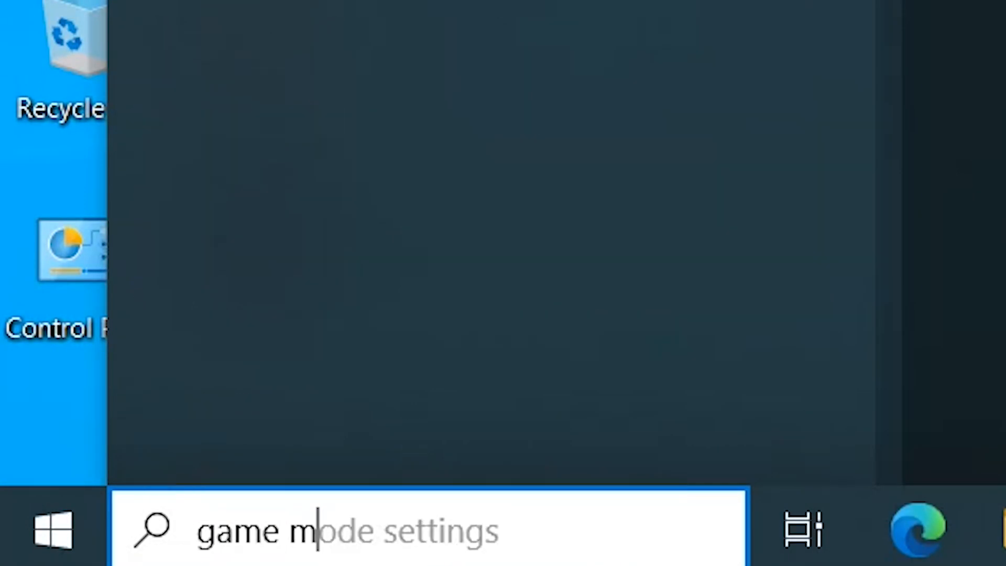
text(ode)
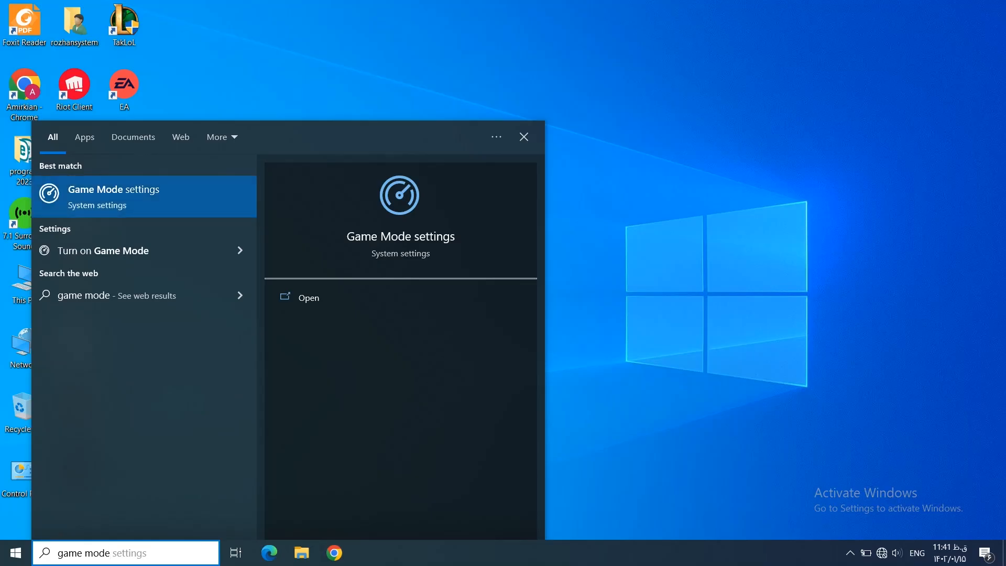
key(Return)
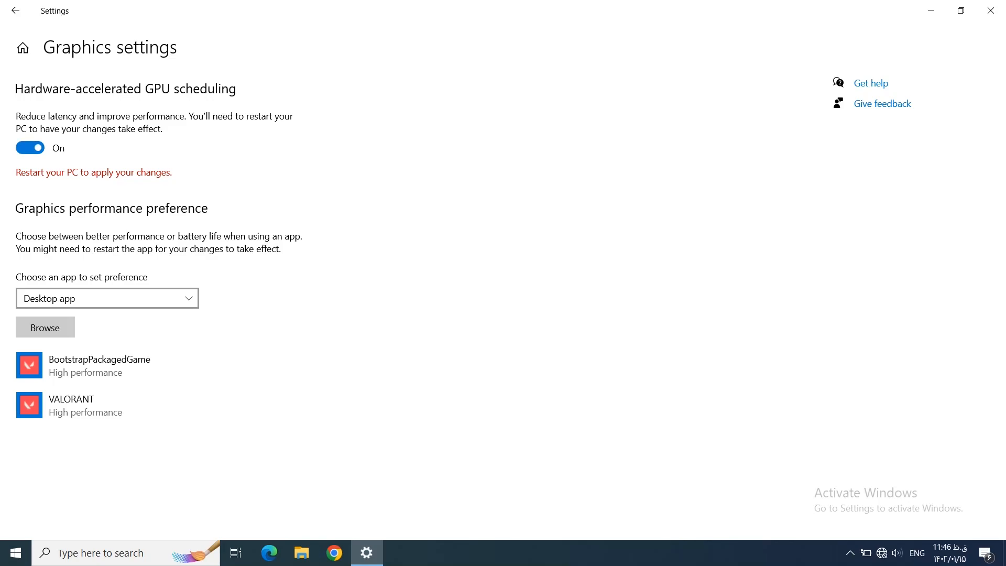
click(45, 328)
click(62, 222)
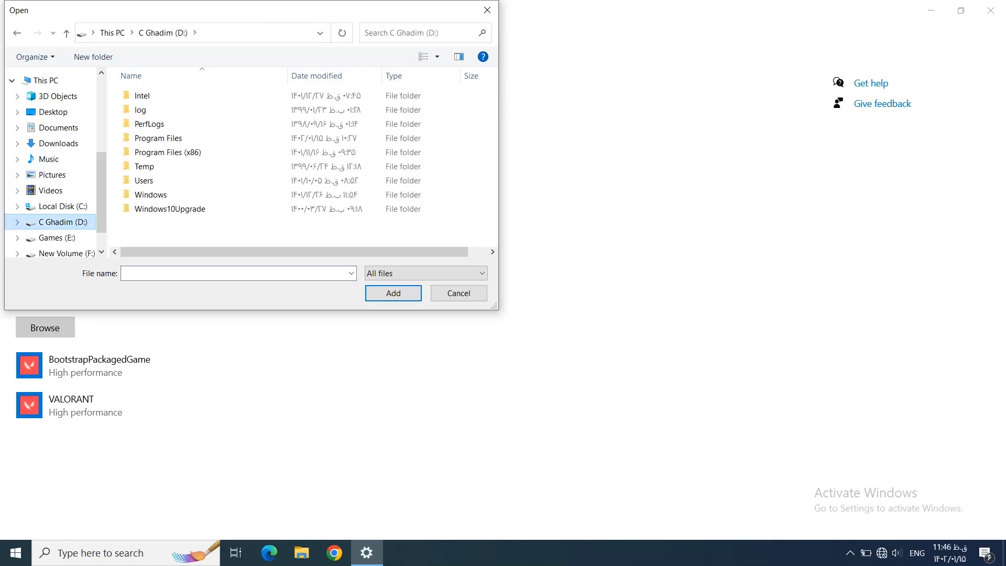
click(63, 206)
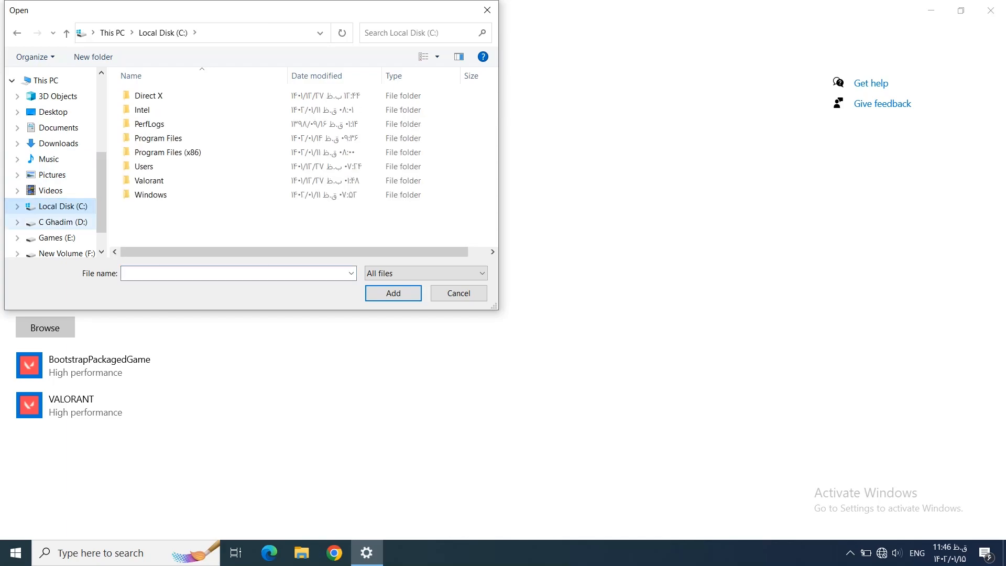
click(150, 180)
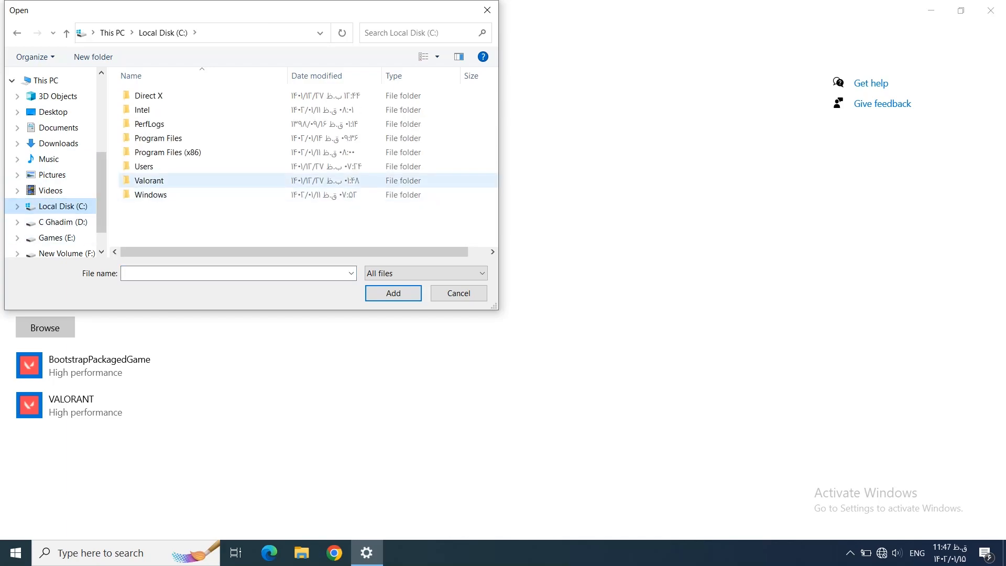
double_click(149, 180)
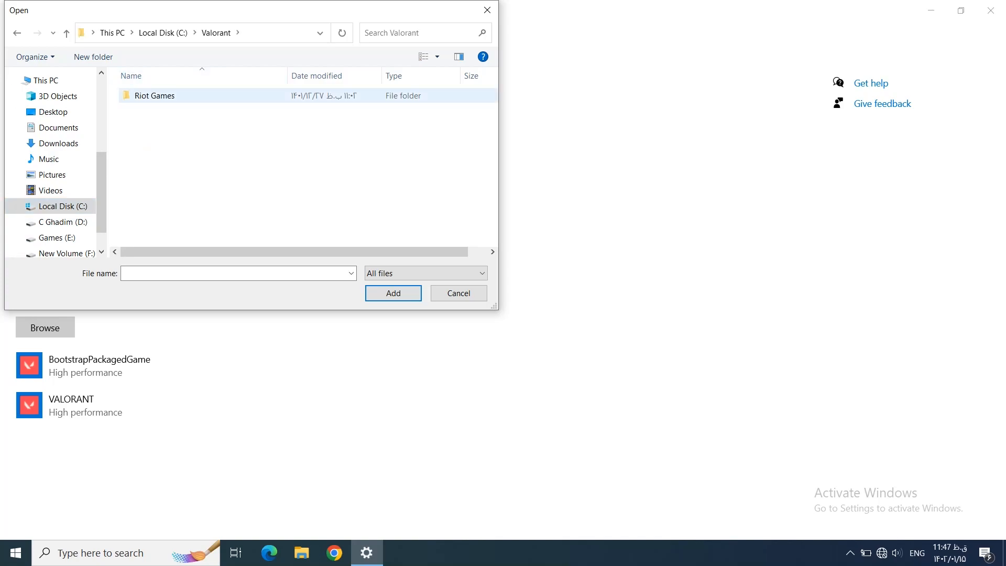
double_click(154, 96)
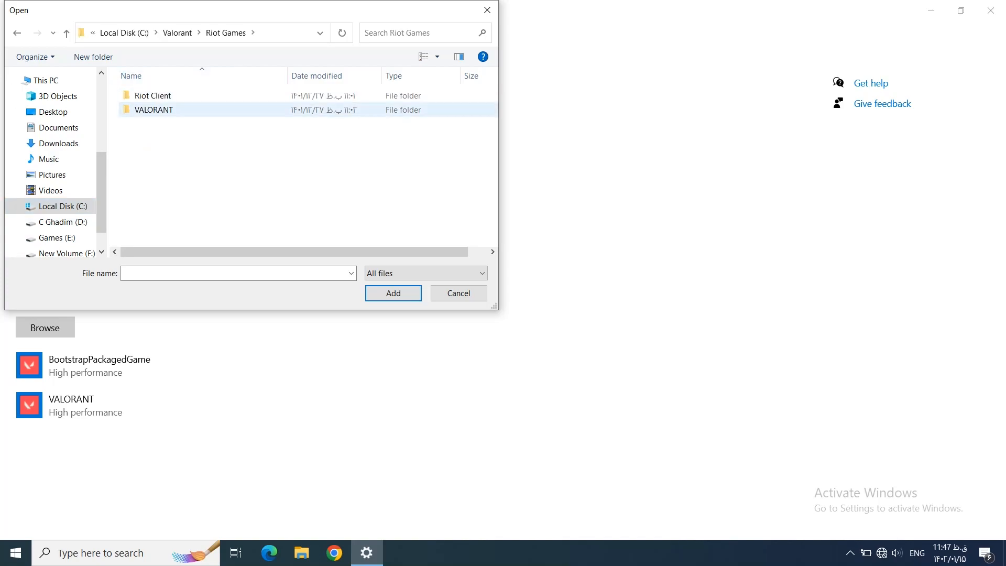
double_click(153, 110)
double_click(140, 96)
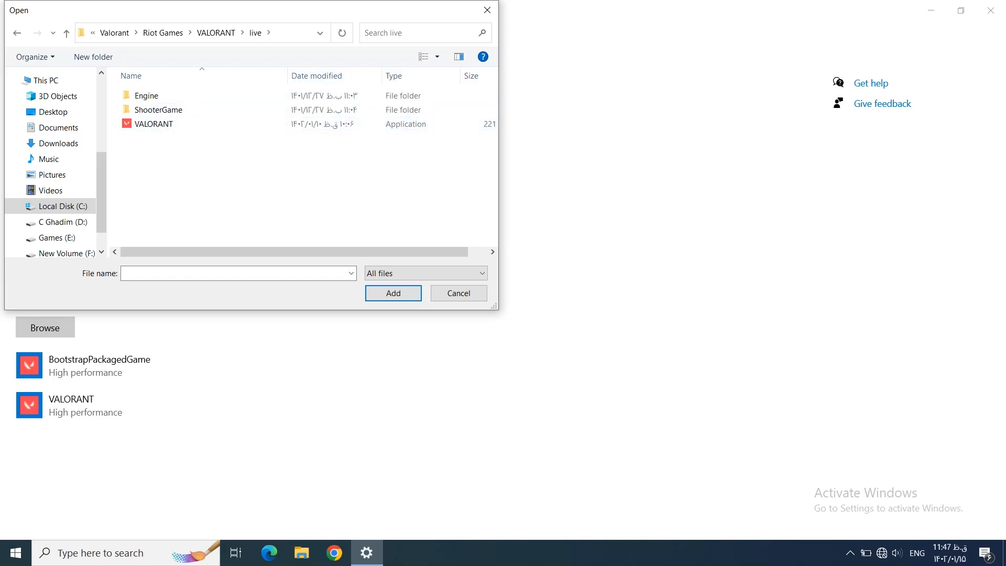
click(487, 9)
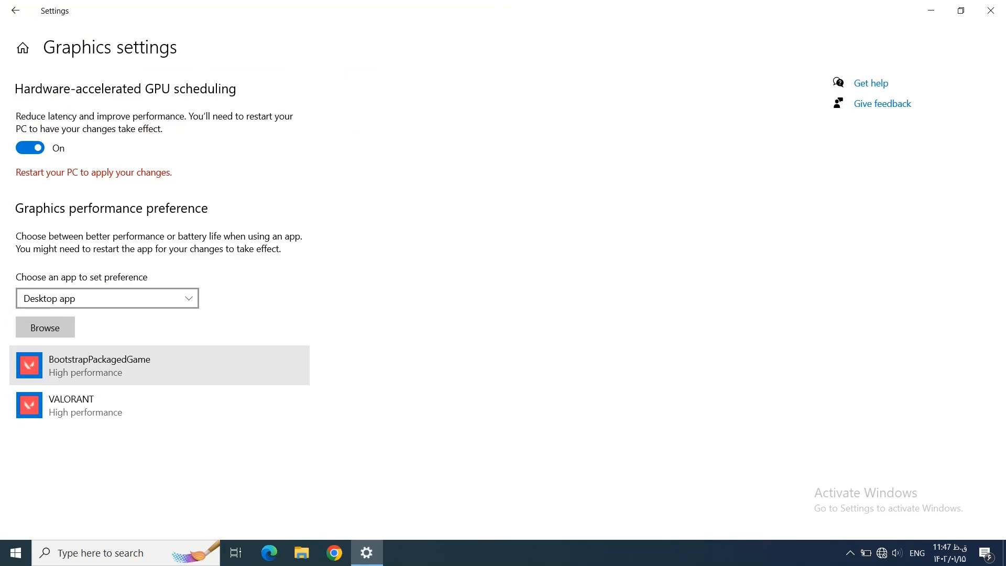
Step: Confirm BootstrapPackagedGame's graphics preference stays on High performance and cancel without changes
click(162, 365)
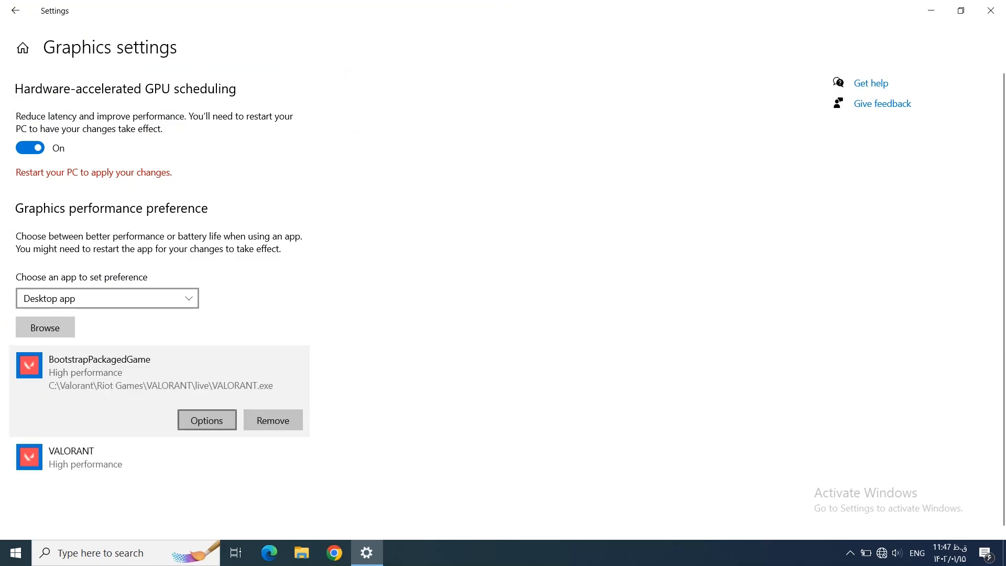
click(206, 420)
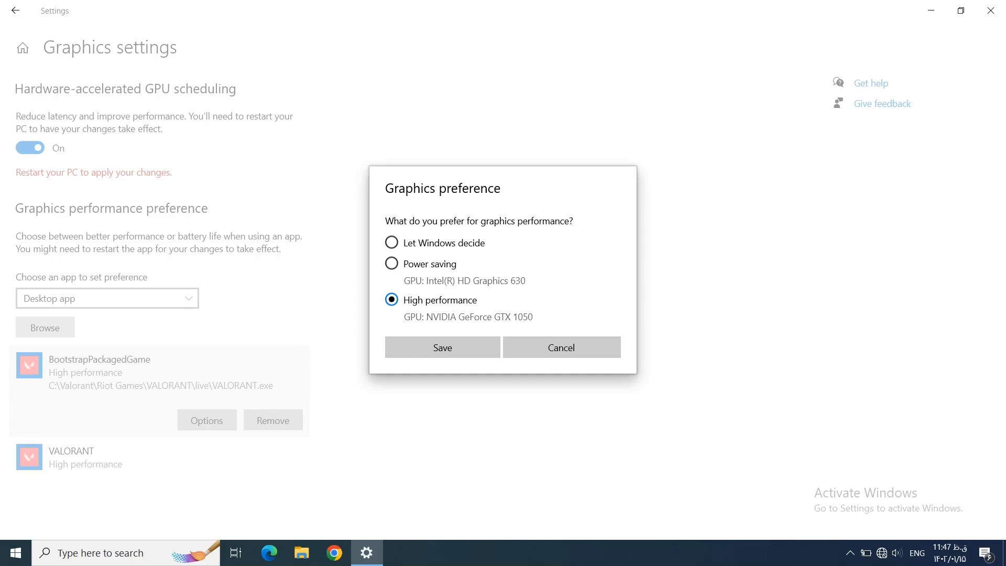
click(561, 348)
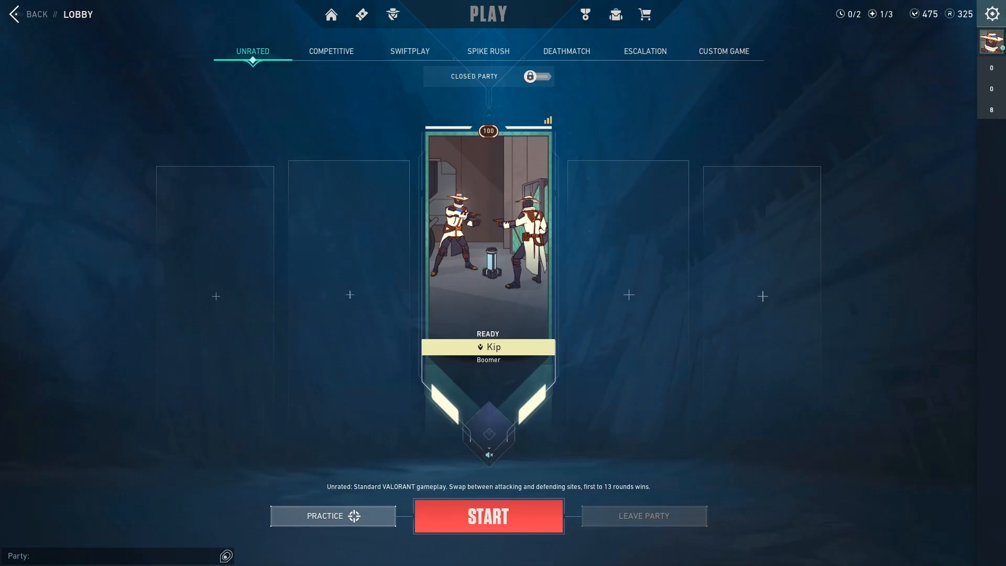
Step: From the lobby, reach VALORANT's Video settings on the Graphics Quality page
click(991, 14)
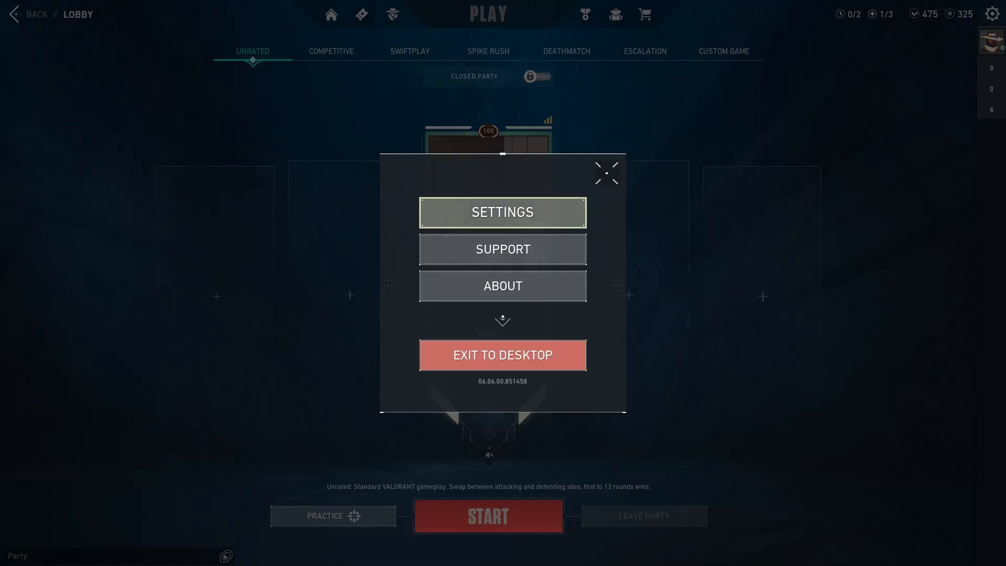
click(502, 213)
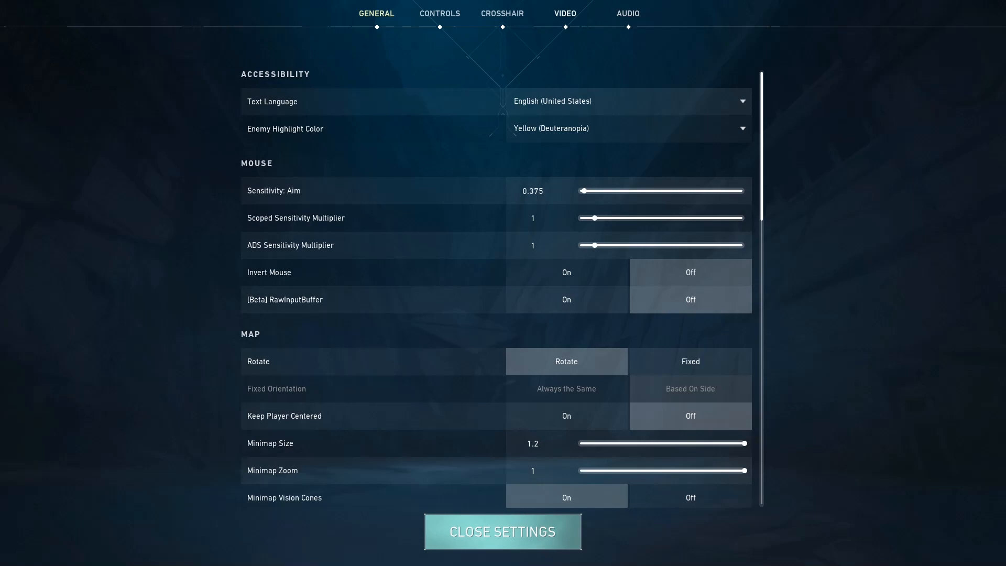
click(565, 13)
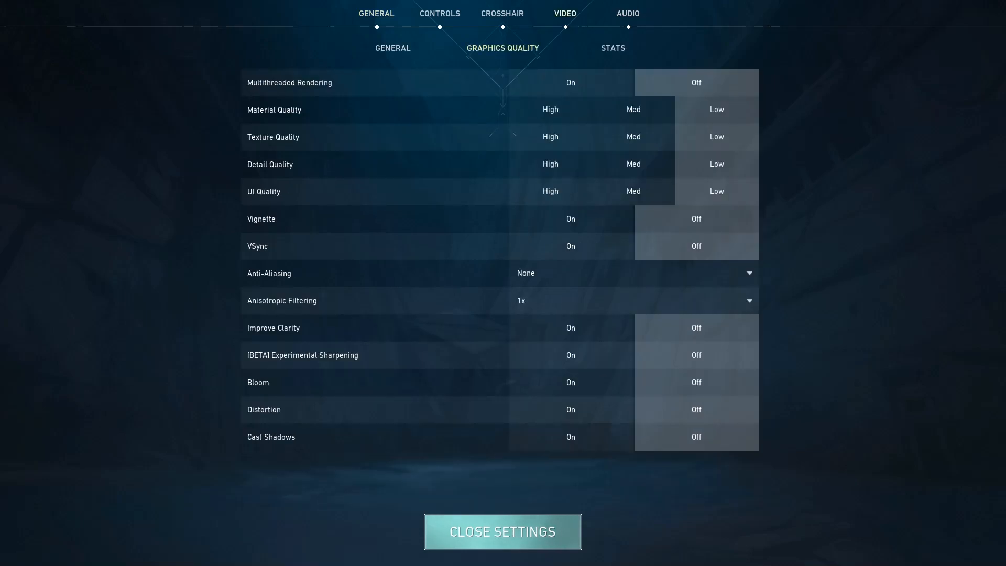
click(392, 48)
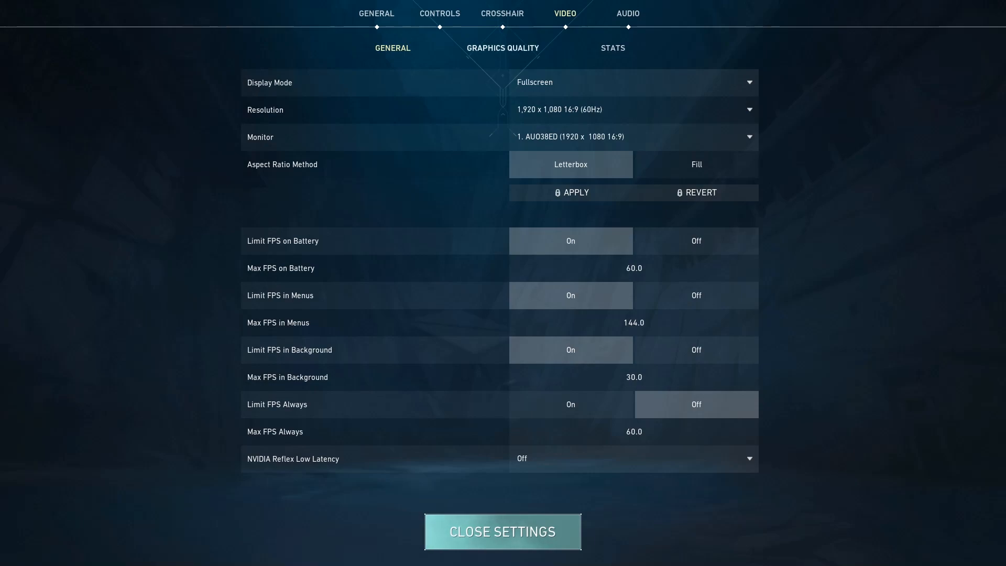
click(502, 48)
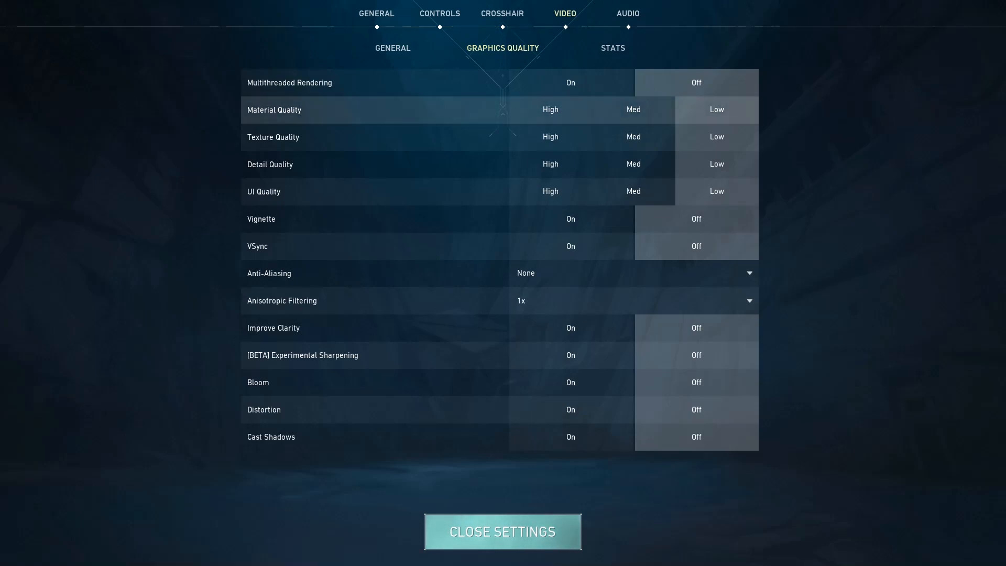
click(571, 82)
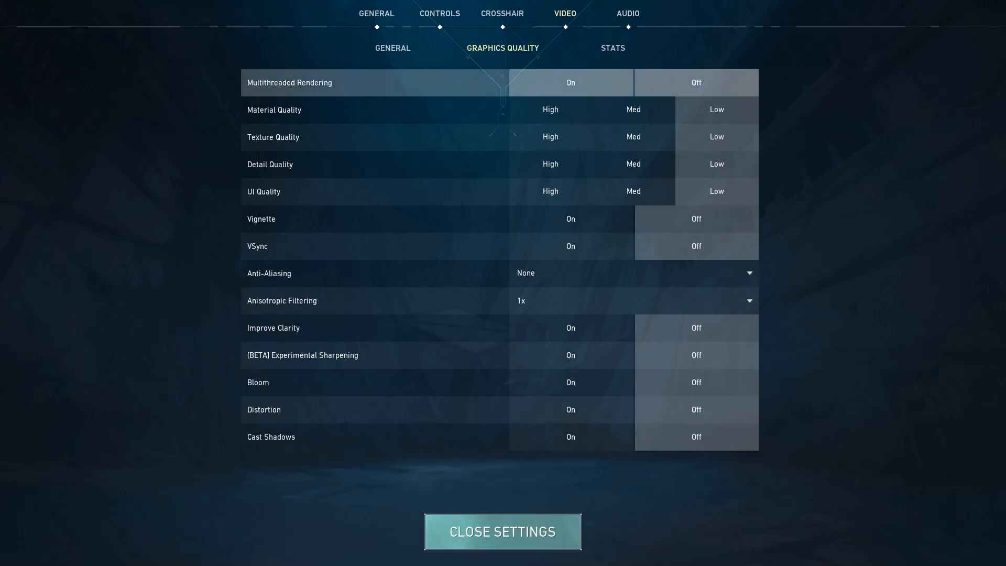
click(695, 82)
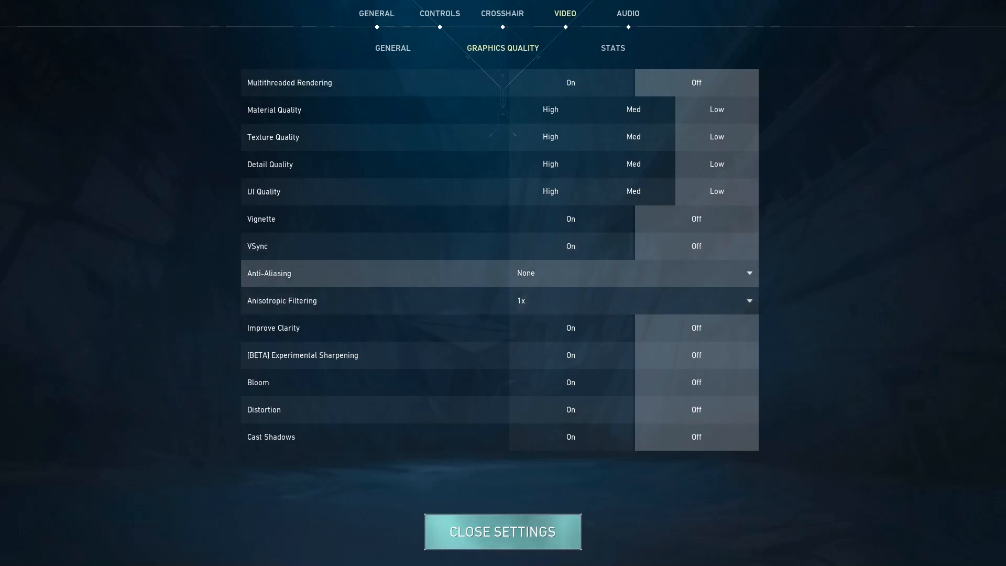
Step: Keep Anti-Aliasing set to None in the graphics quality settings
click(633, 272)
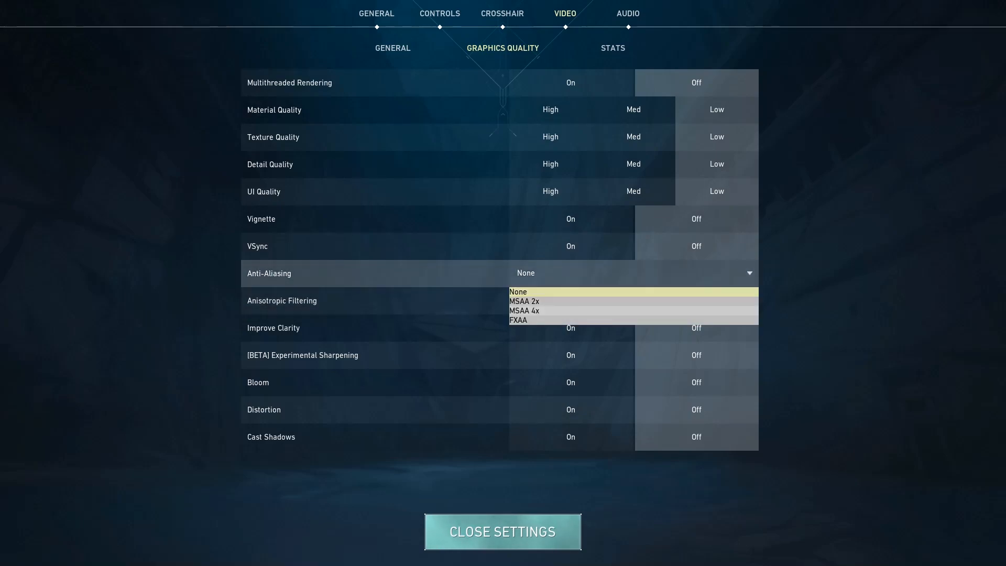
click(633, 291)
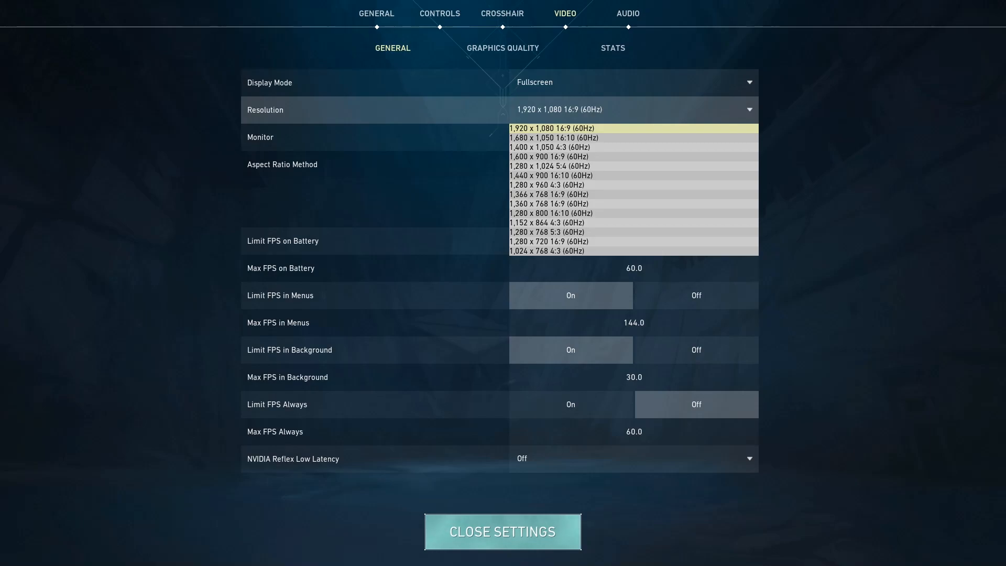
Step: Keep the resolution at 1,920 x 1,080 (60Hz), dismissing the dropdown unchanged
key(Escape)
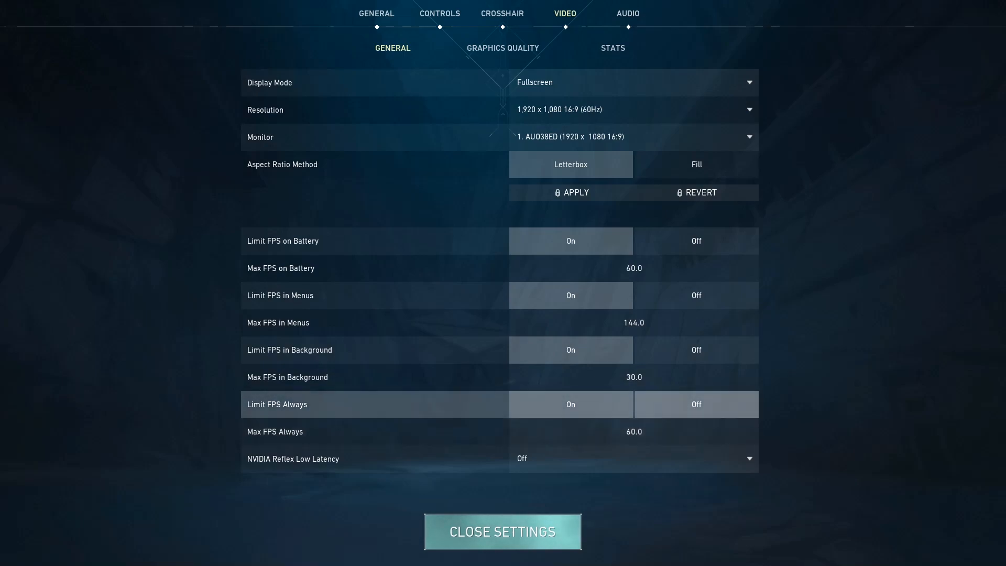
Step: Turn off Limit FPS in Menus and on Battery, and check the NVIDIA Reflex Low Latency choices
click(697, 295)
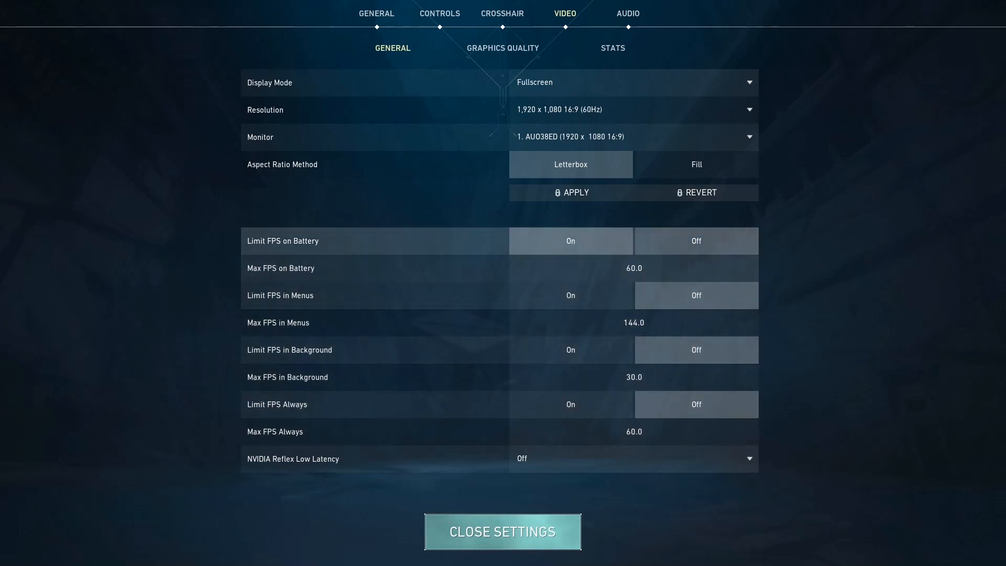
click(696, 241)
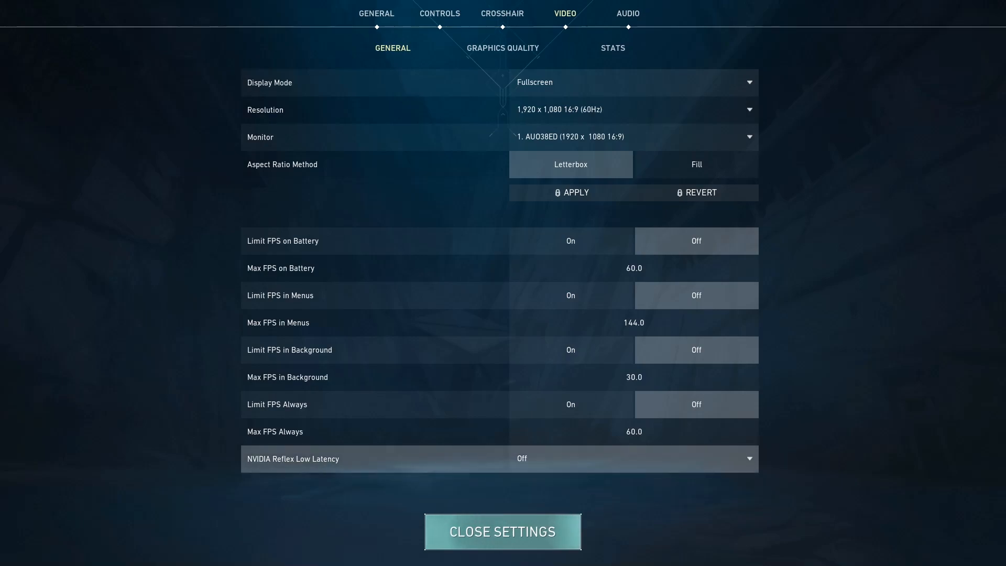
click(633, 458)
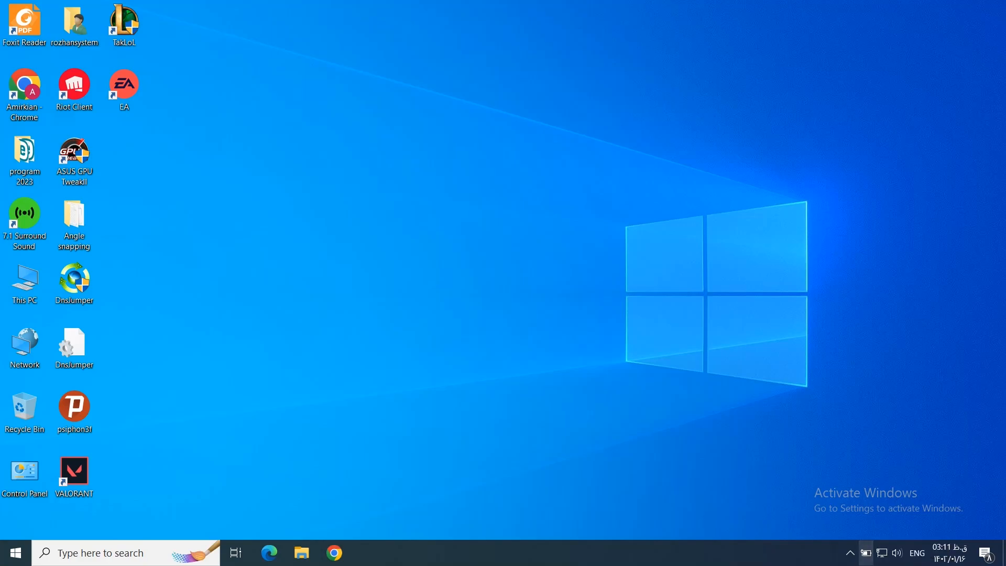
Step: Set the laptop power mode slider to Best performance from the battery tray panel
click(865, 553)
mouse_move(974, 454)
mouse_down()
mouse_move(891, 454)
mouse_move(973, 454)
mouse_up()
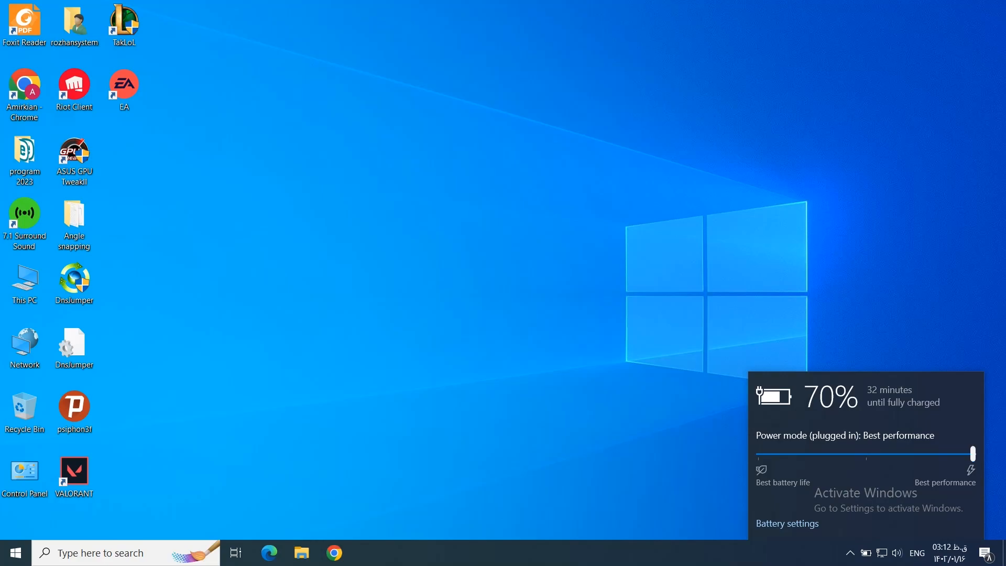
mouse_move(972, 454)
mouse_down()
mouse_move(931, 455)
mouse_move(973, 455)
mouse_up()
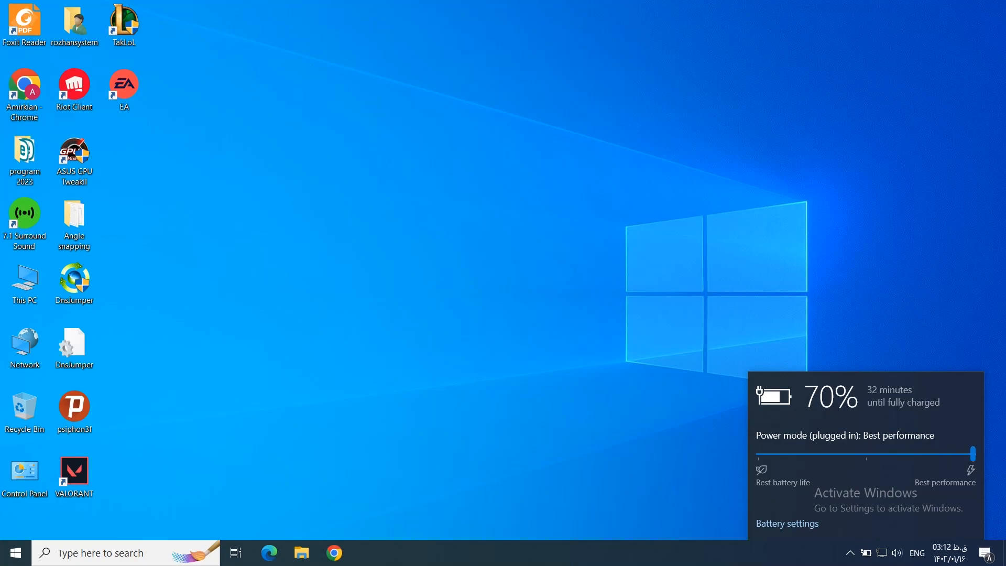